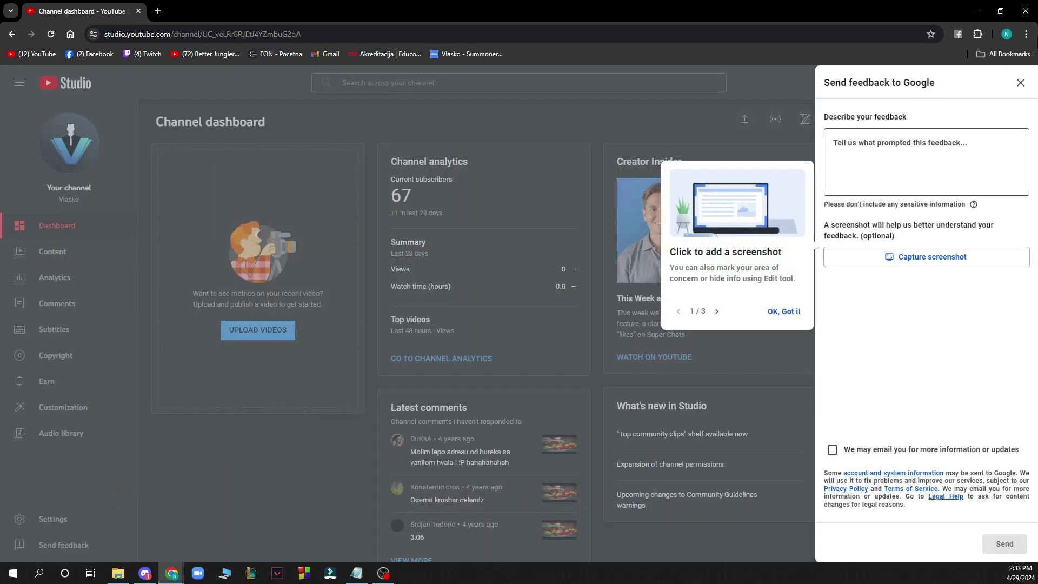
Close the feedback panel, then open and dismiss the avatar account menu to clear the dashboard.
click(1023, 82)
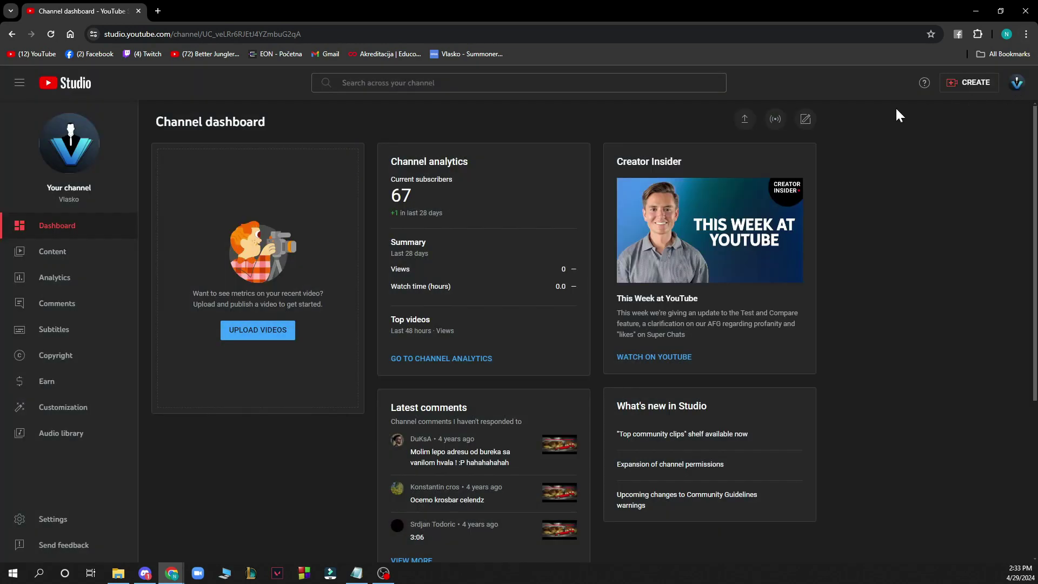
click(1017, 84)
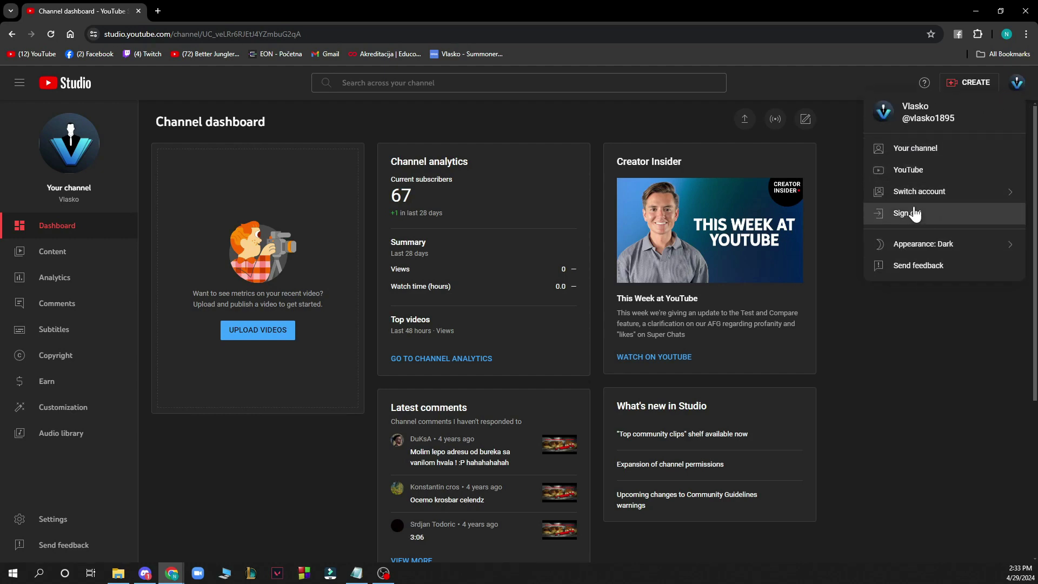
click(896, 356)
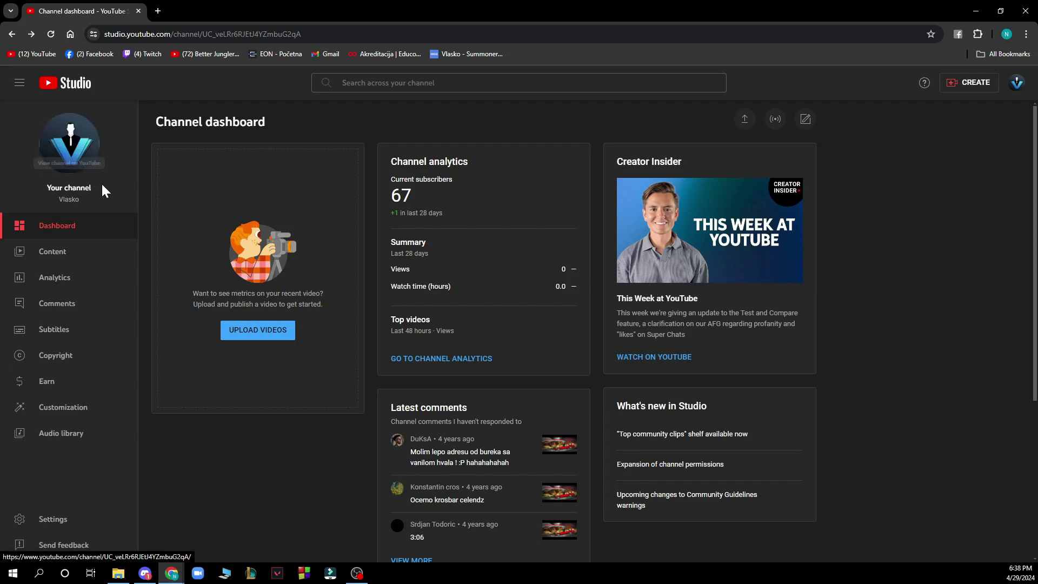
In Content, check the Nelagodni vlog No.1 video and cancel a bulk title edit.
click(57, 251)
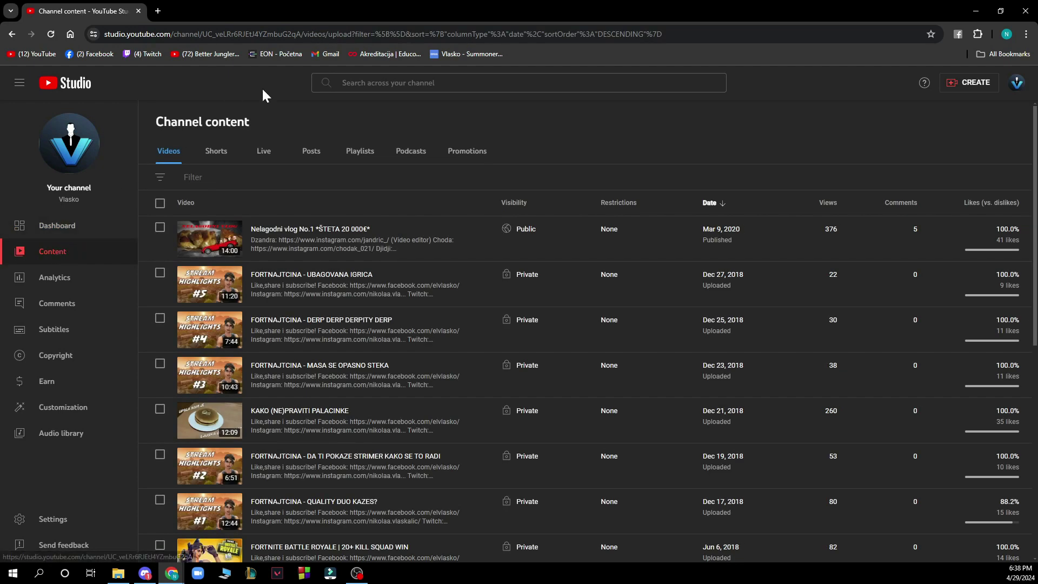
click(160, 228)
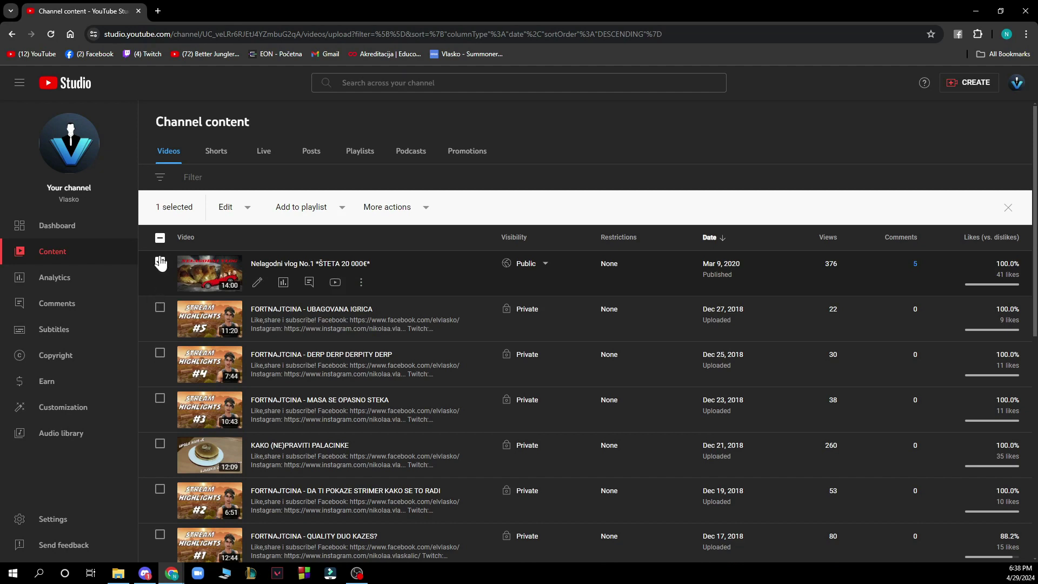
click(231, 207)
click(240, 208)
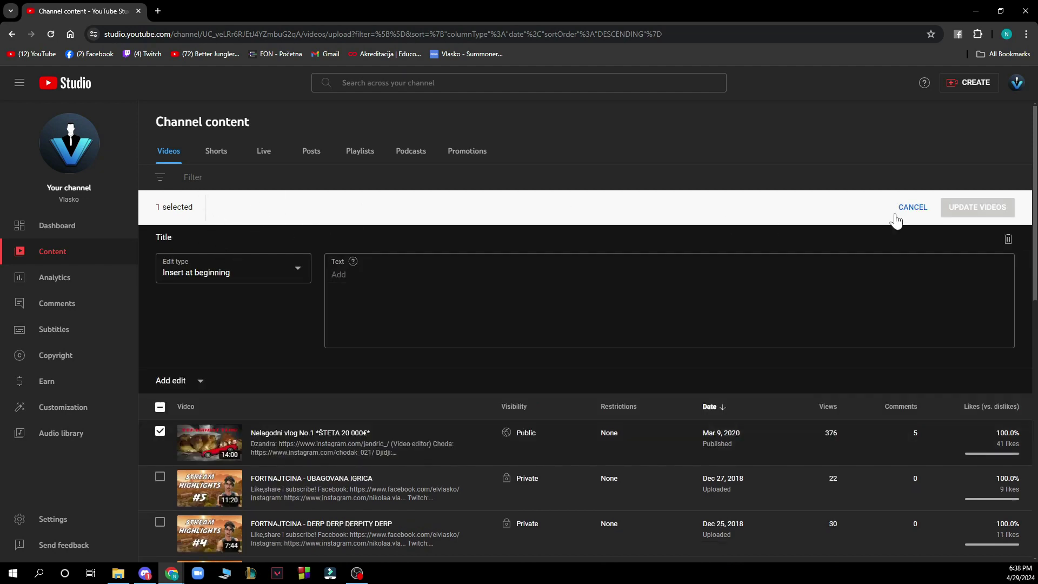
click(911, 206)
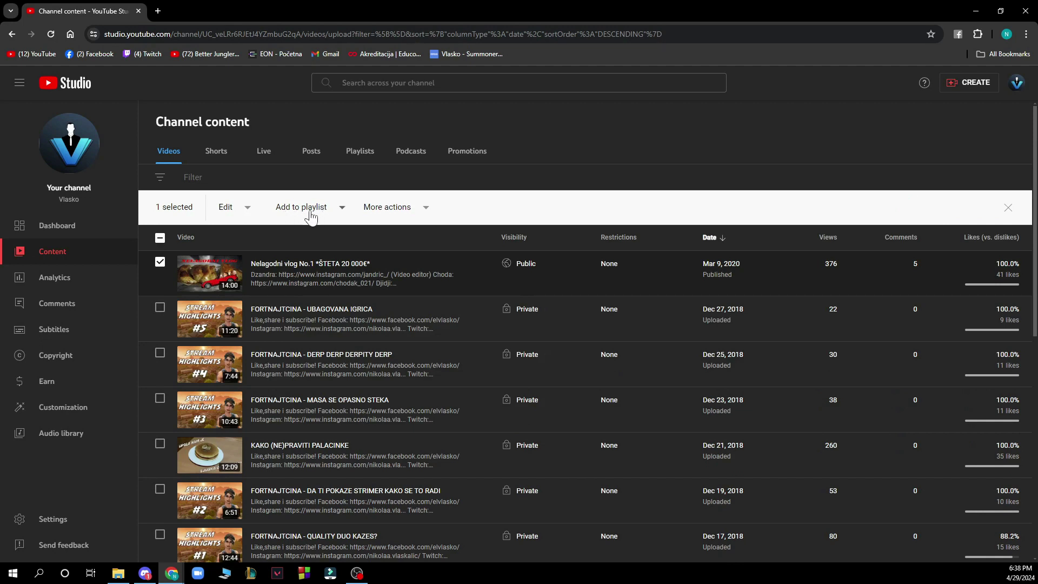